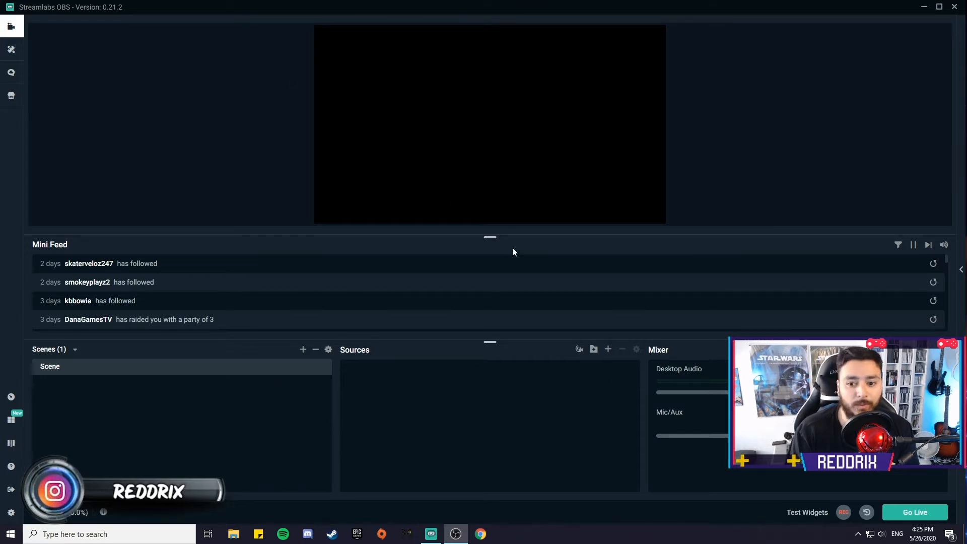
Step: Resize the mini feed panel by moving its divider down and back up
drag(490, 238, 493, 327)
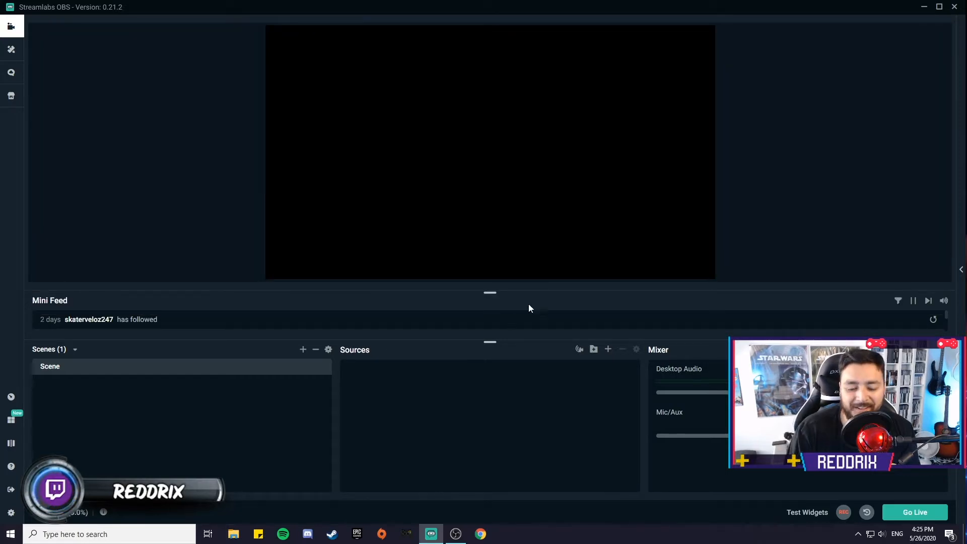
drag(489, 294, 490, 248)
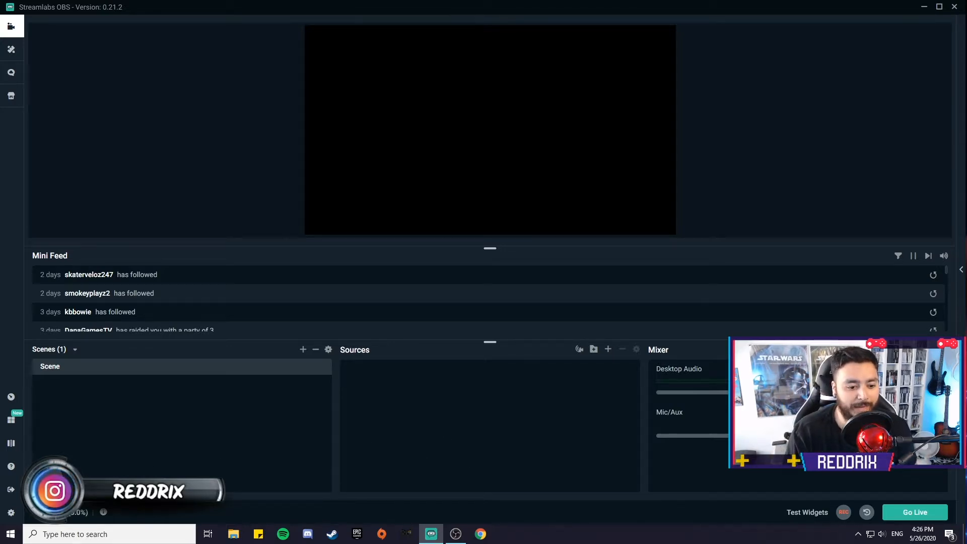
Step: Open Settings and browse the Stream and Output pages
click(11, 513)
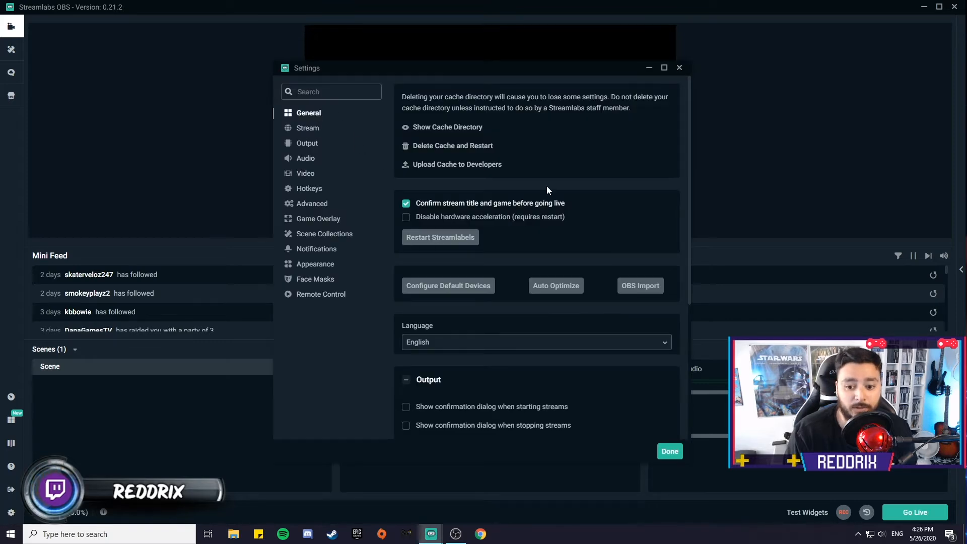
click(308, 130)
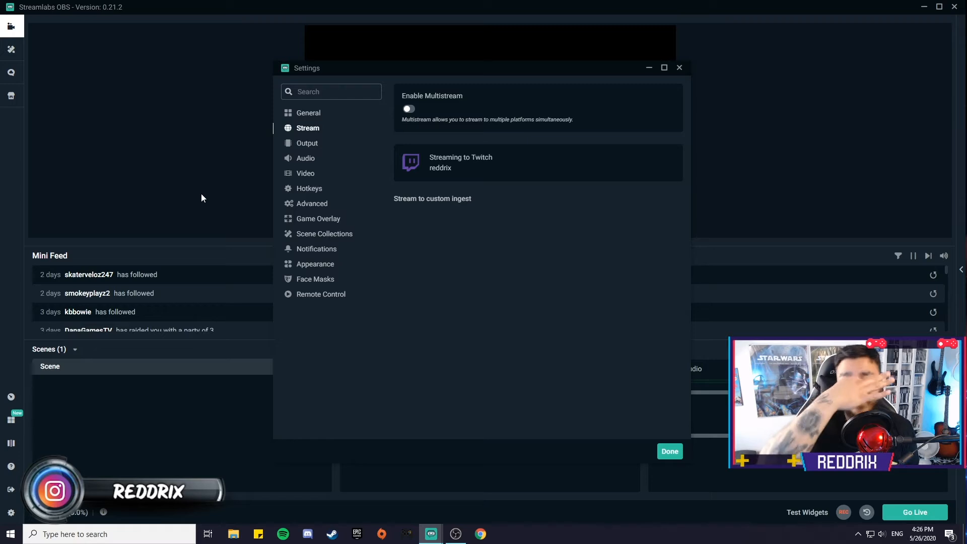
click(308, 144)
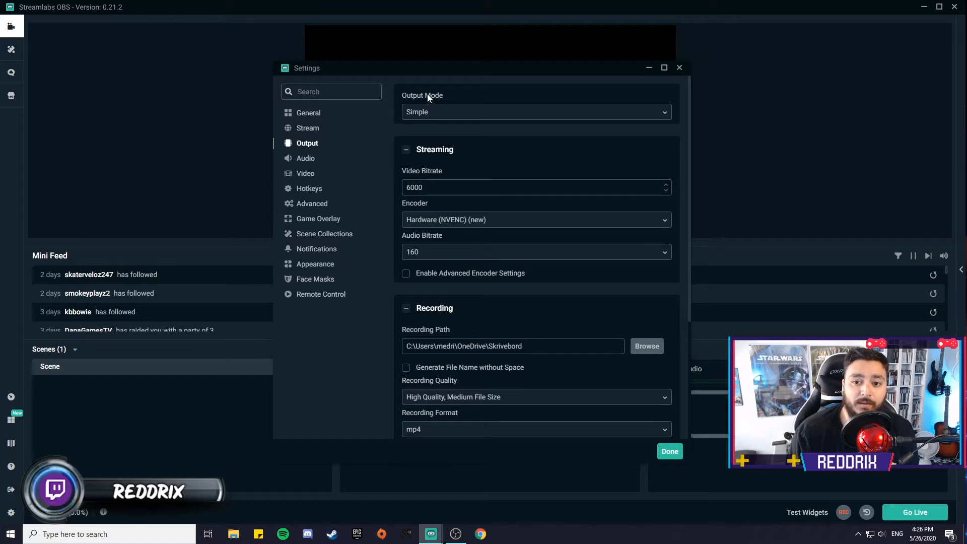
click(426, 117)
click(429, 130)
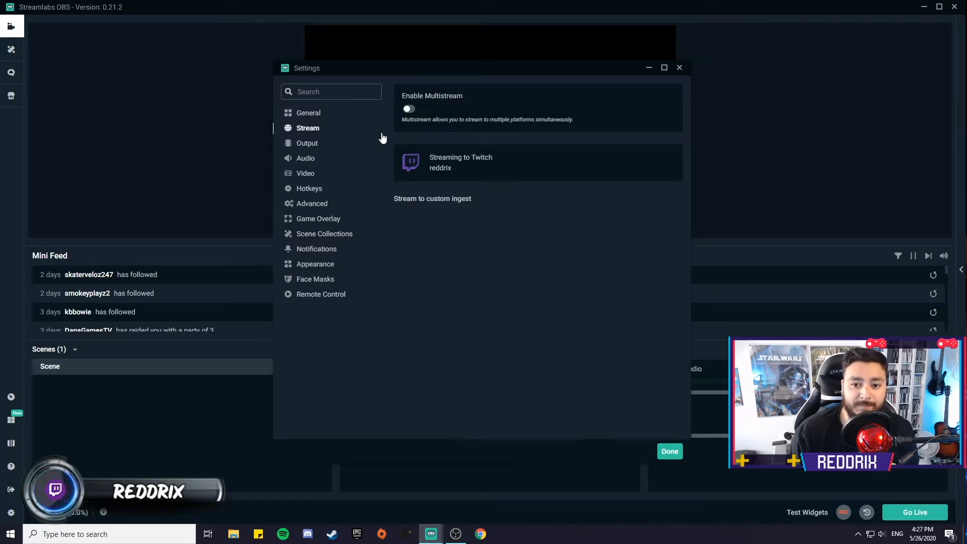
click(323, 146)
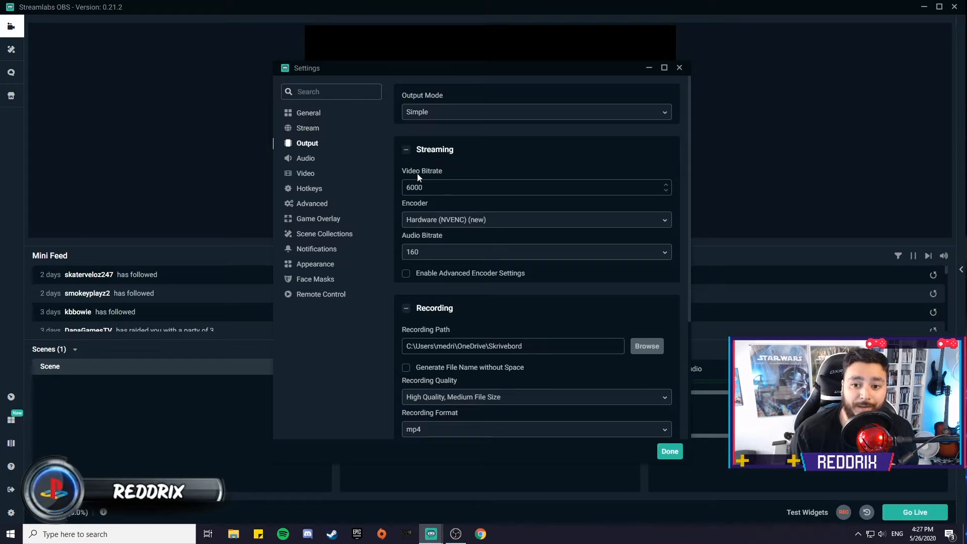
Step: Try video bitrates of 3500 and 4000, then set the video bitrate back to 6000
drag(429, 188, 384, 189)
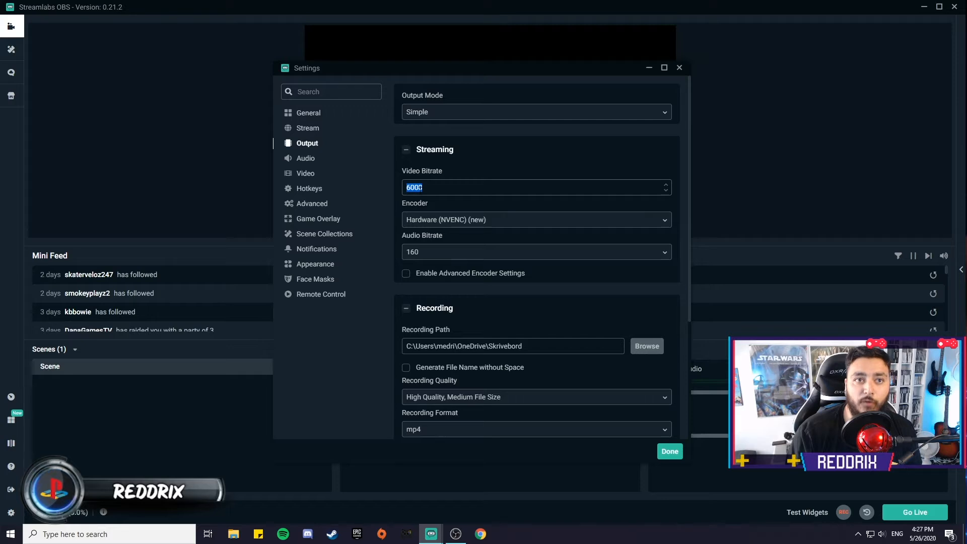
text(3500)
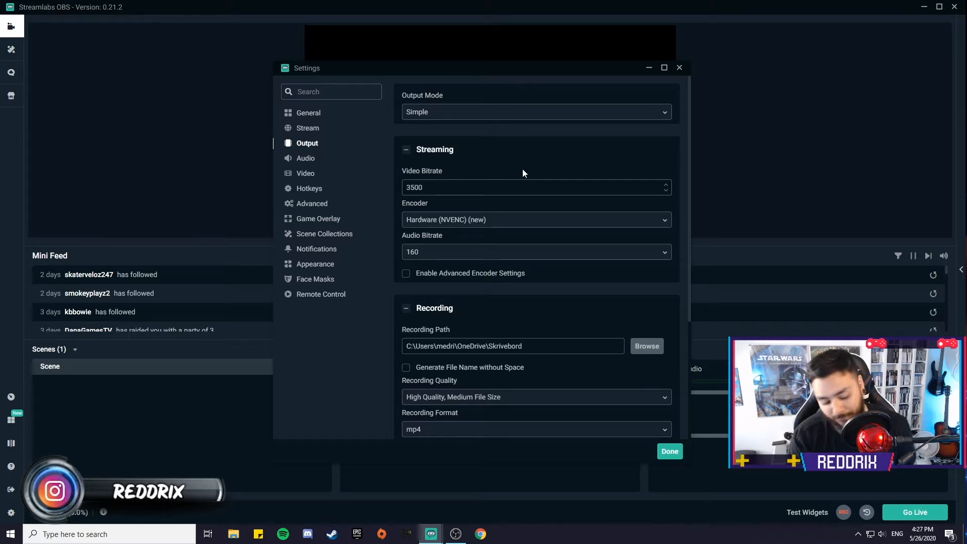
key(ctrl+a)
text(4000)
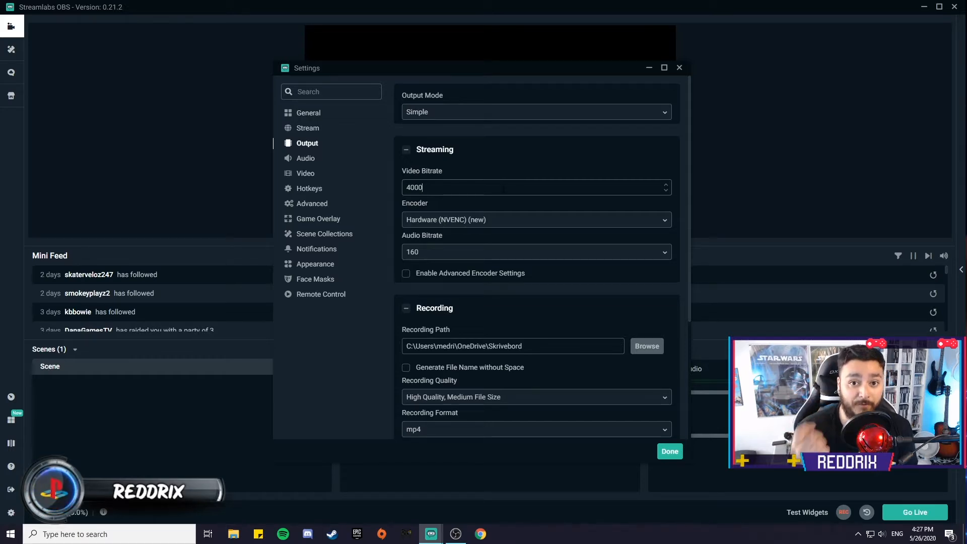
double_click(504, 189)
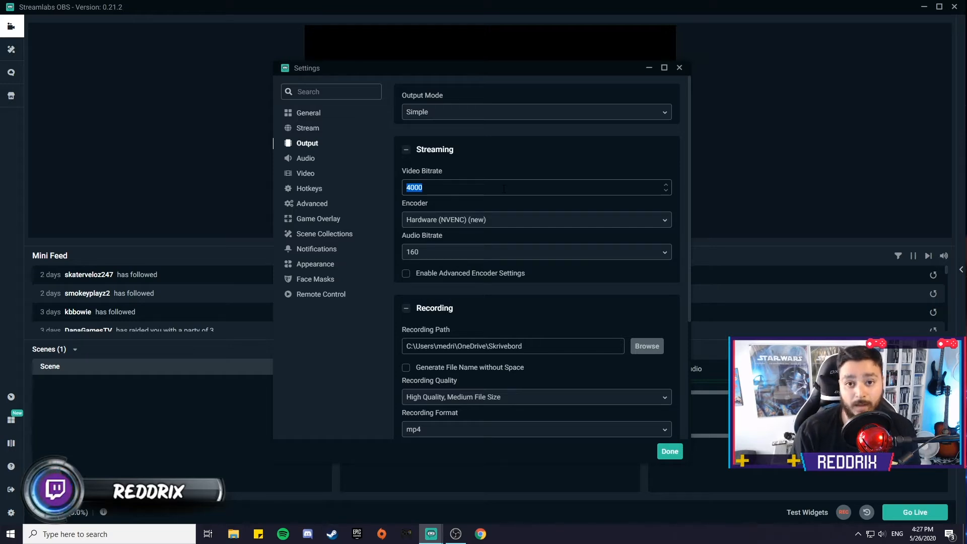
text(6000)
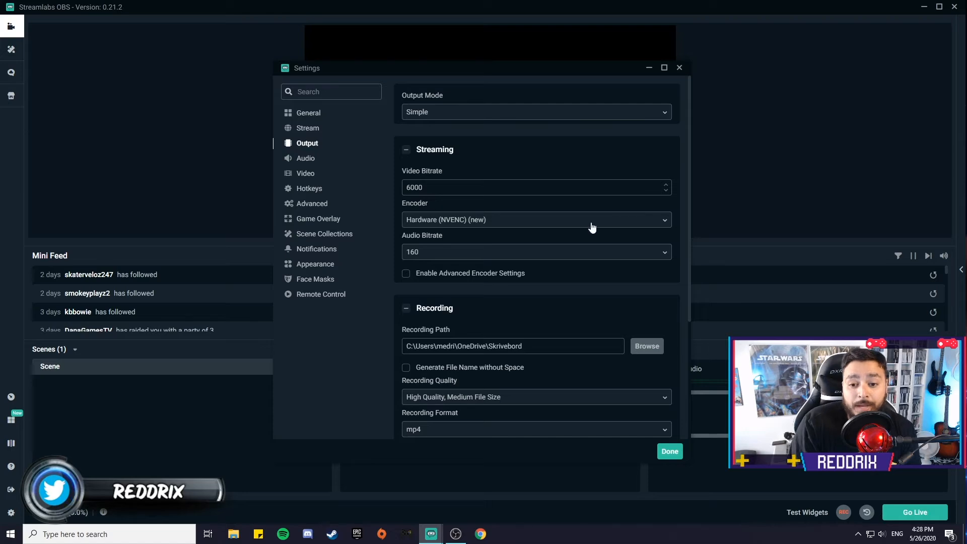
Step: Switch the streaming encoder to Software (x264), then back to Hardware (NVENC) (new)
click(492, 225)
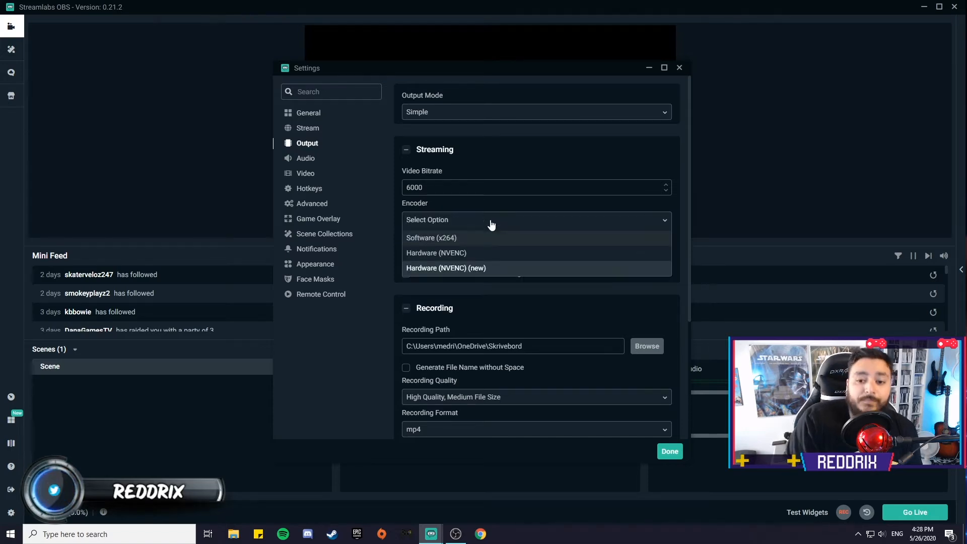
click(469, 242)
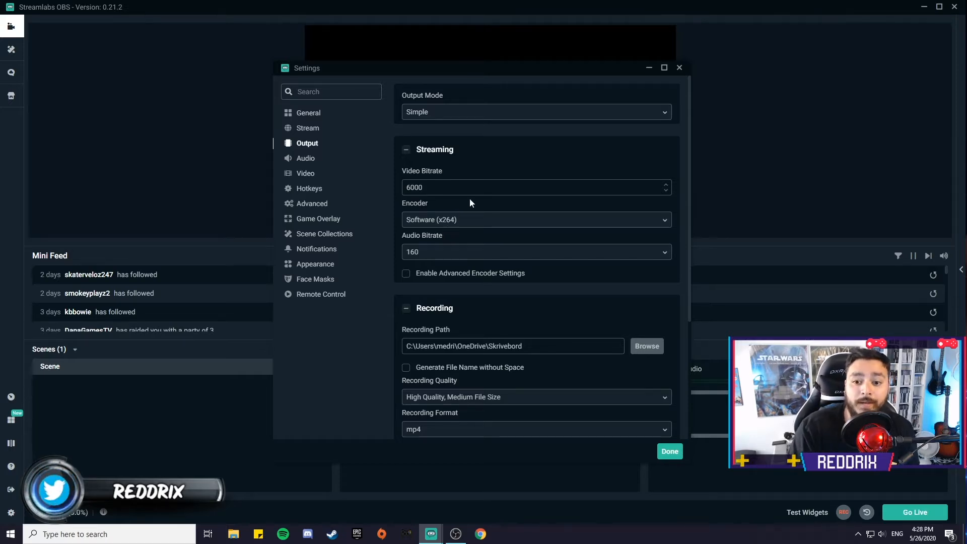
click(482, 223)
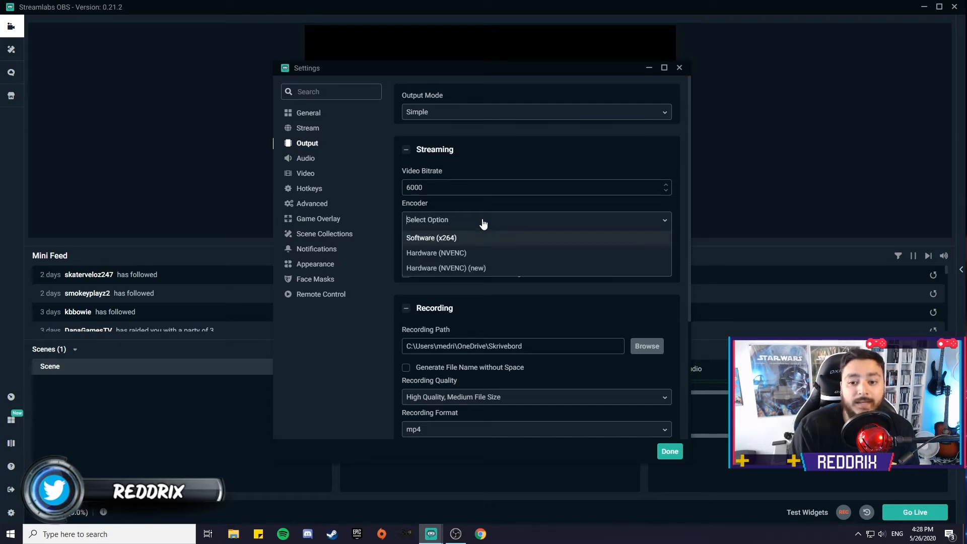
click(454, 268)
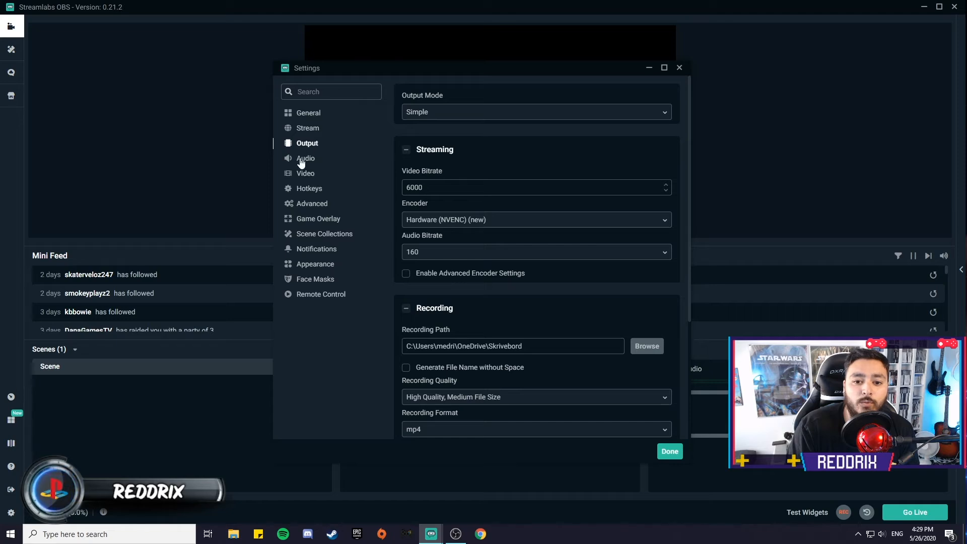
Step: Check the Video settings page for resolution and FPS, then close Settings
click(306, 173)
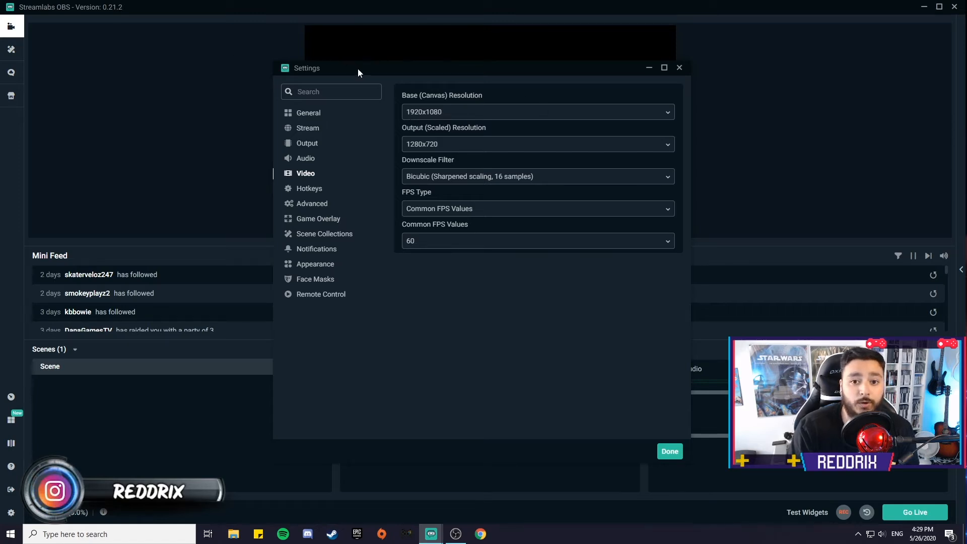
click(679, 67)
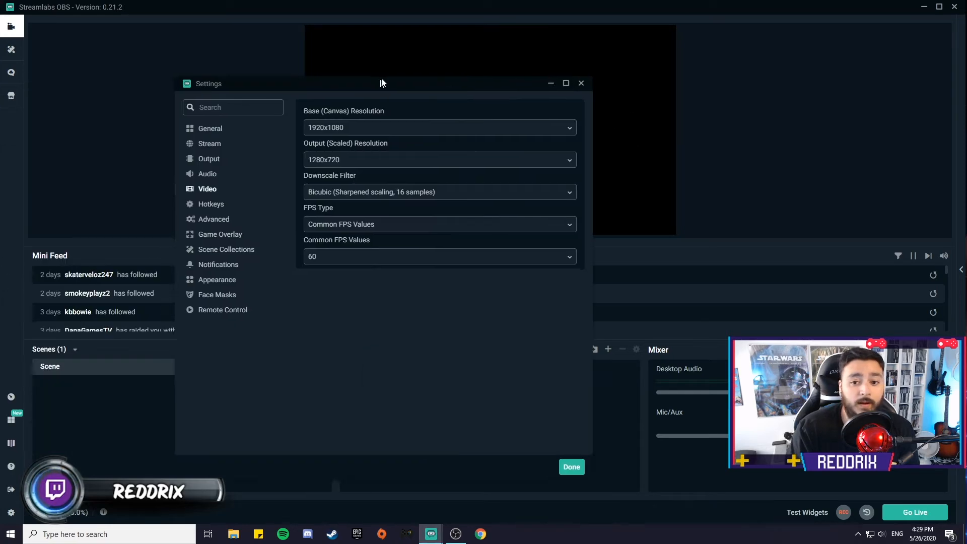
Step: Change the common FPS value to 30, set it back to 60, and close Settings
drag(381, 81, 491, 58)
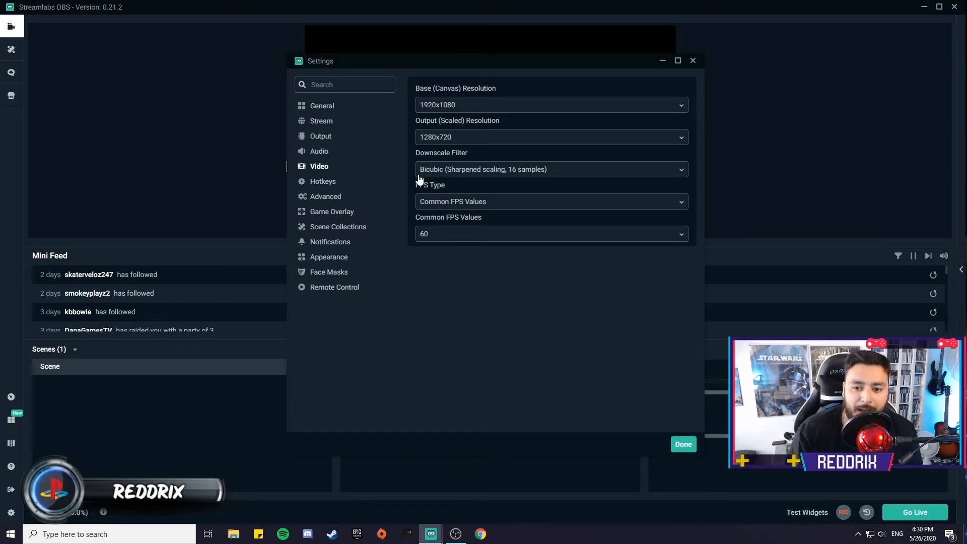
click(432, 238)
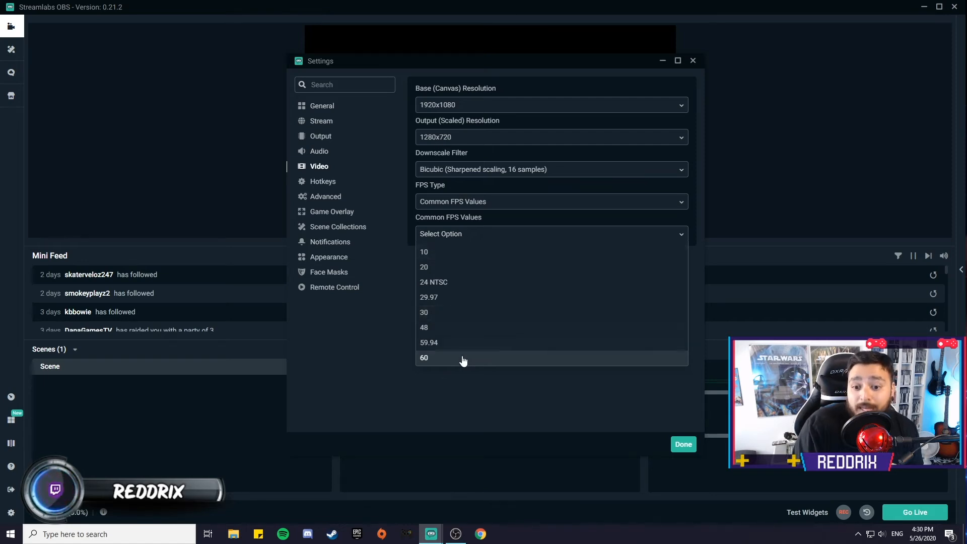
click(449, 313)
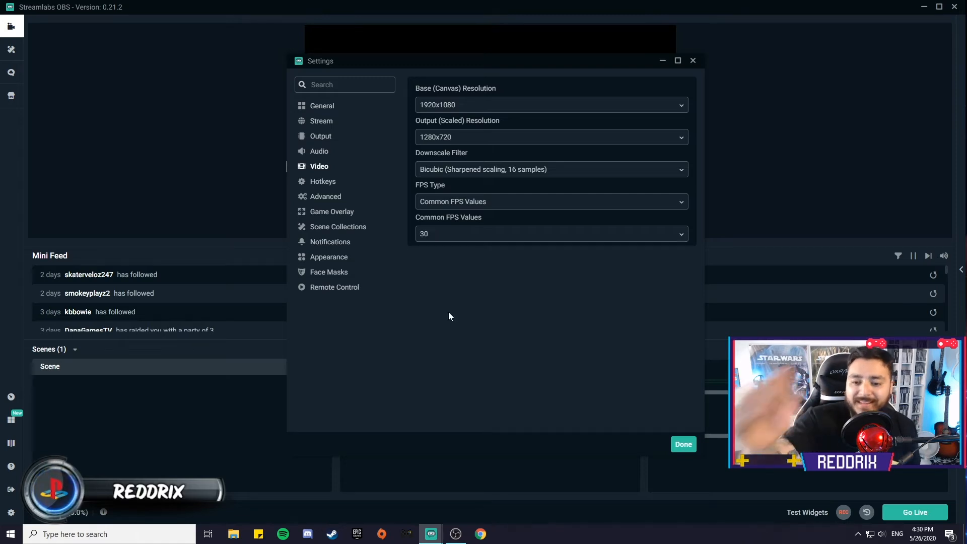
click(441, 233)
click(425, 357)
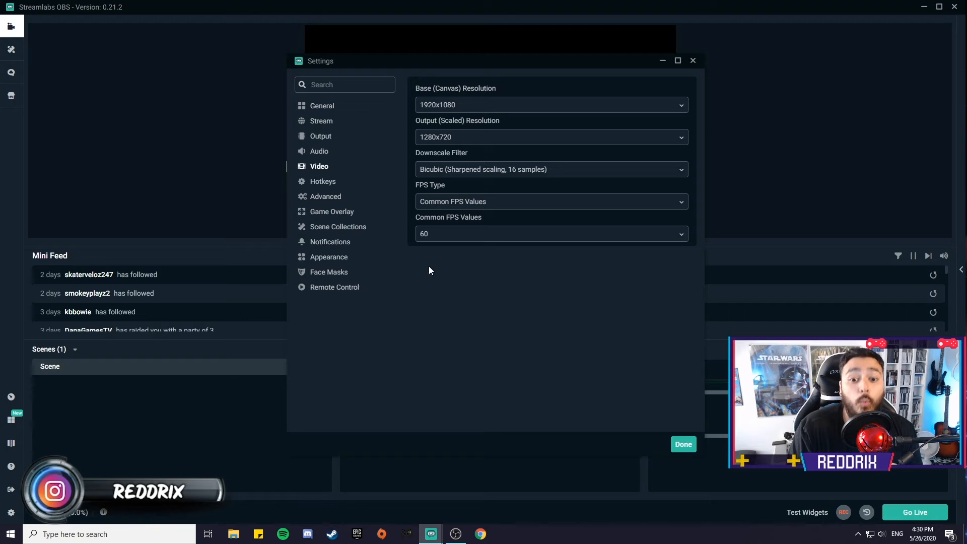
click(693, 61)
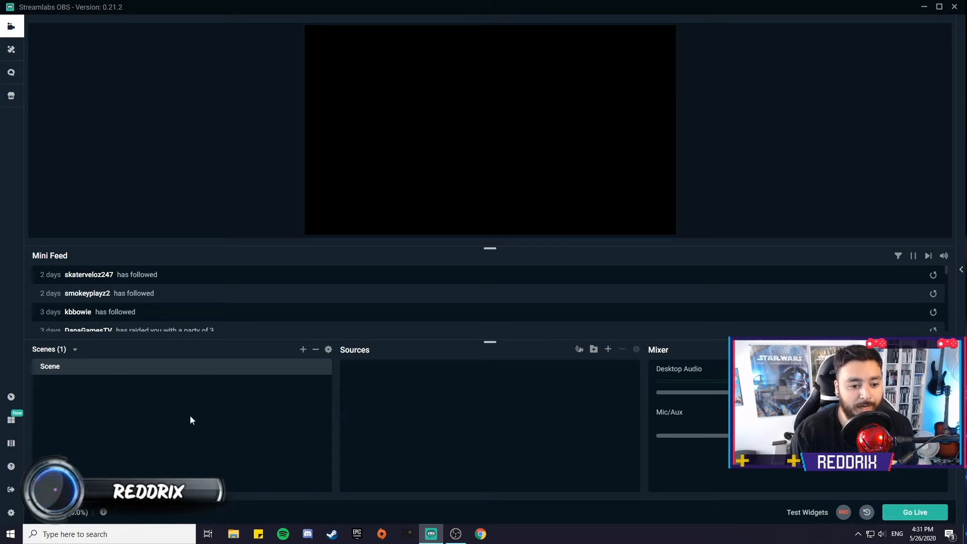
Step: Add a new scene named gameplay
click(303, 349)
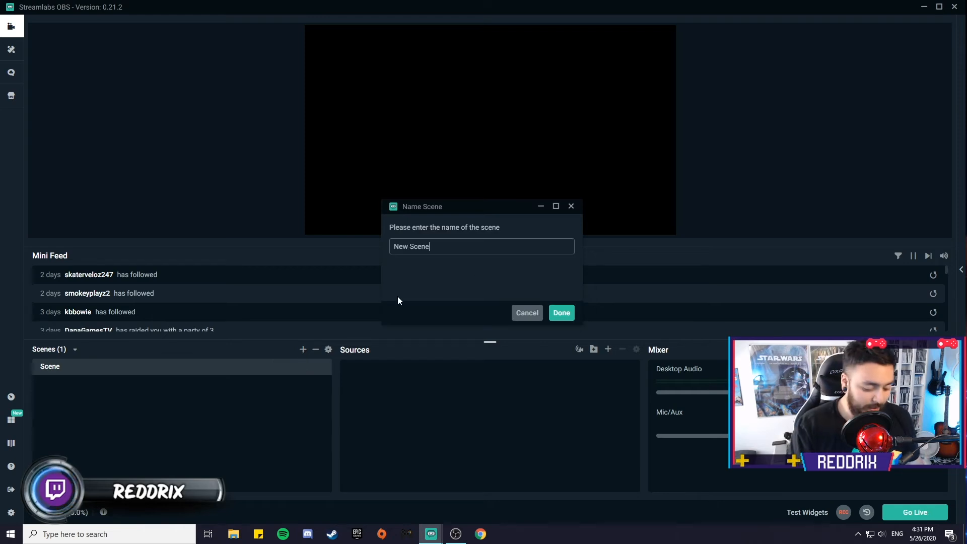
key(ctrl+a)
text(gameplay)
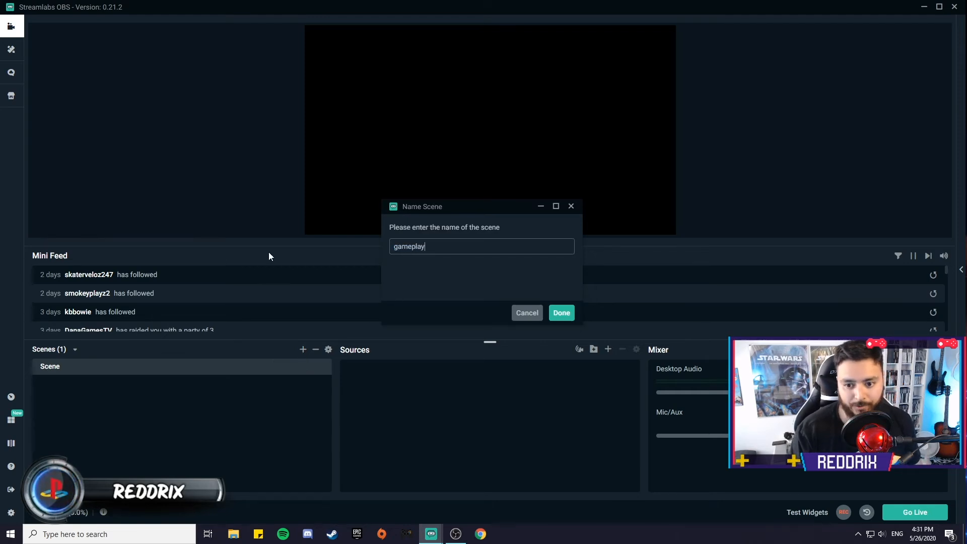
click(561, 313)
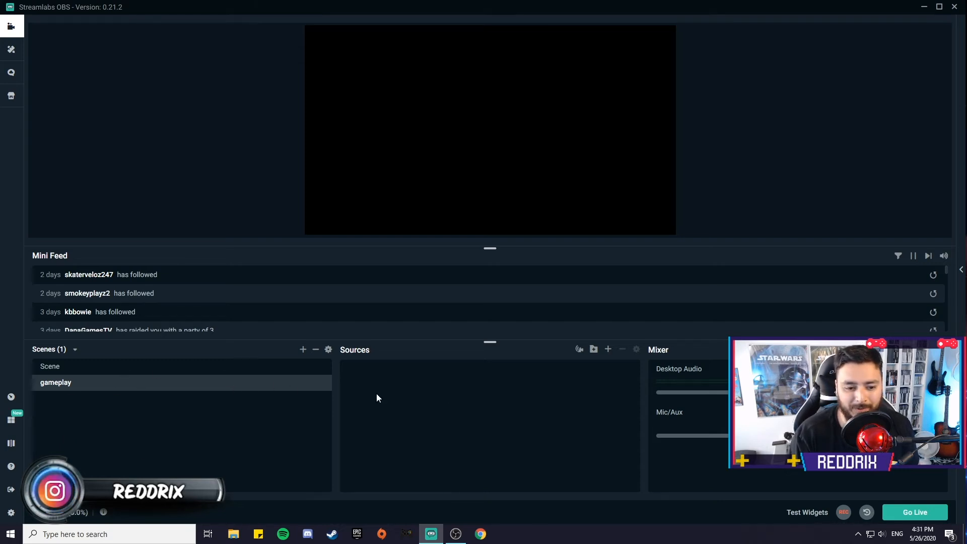
Step: Add a Display Capture source named Game footage to the gameplay scene with default display settings
click(607, 349)
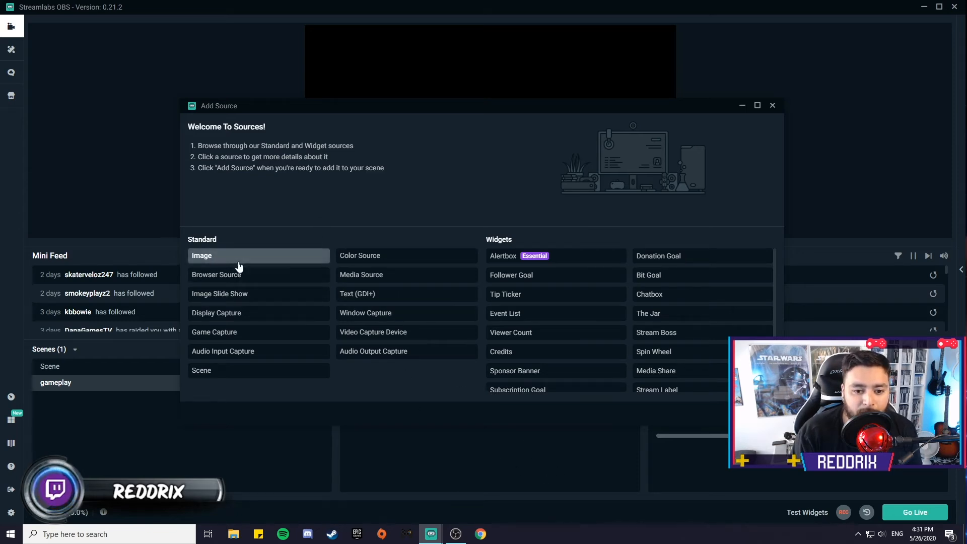
click(229, 317)
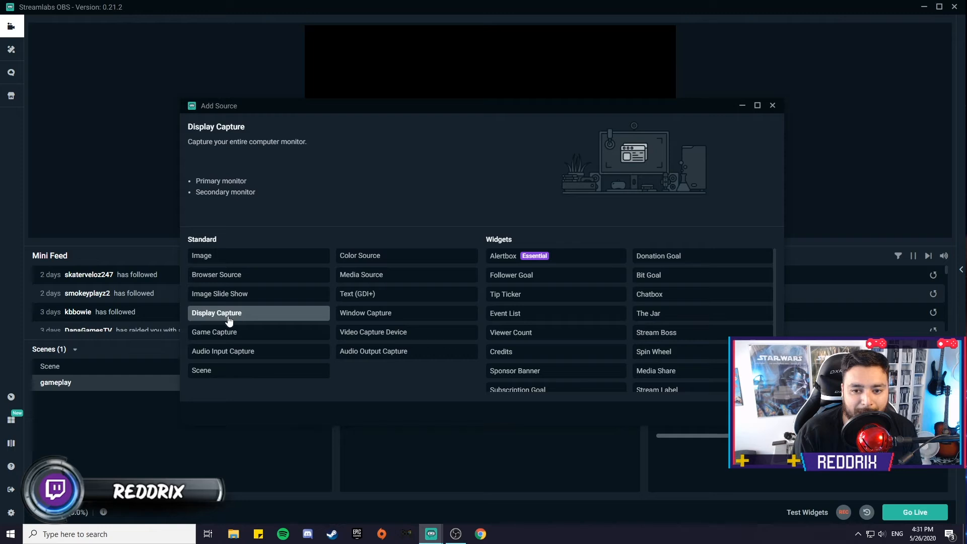
click(753, 413)
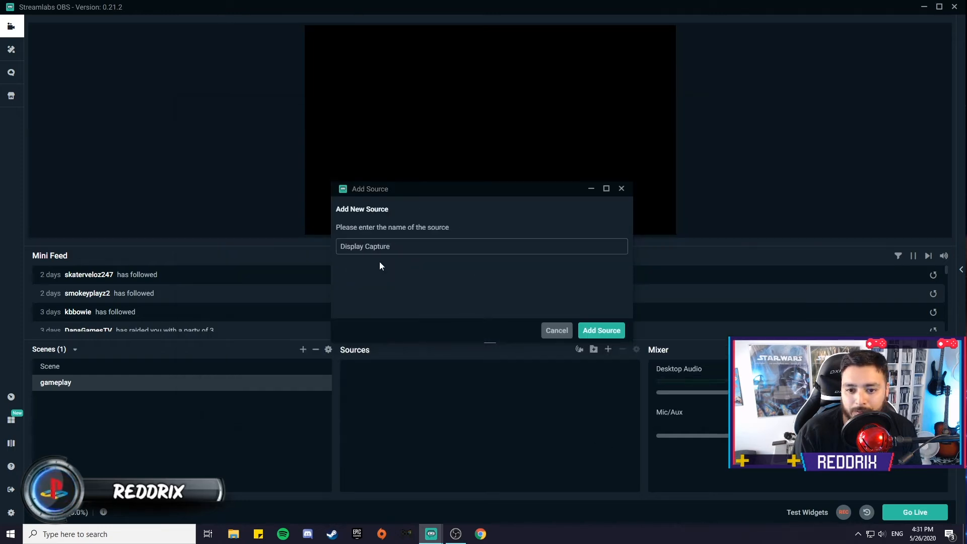
drag(404, 251, 319, 247)
text(Game footage)
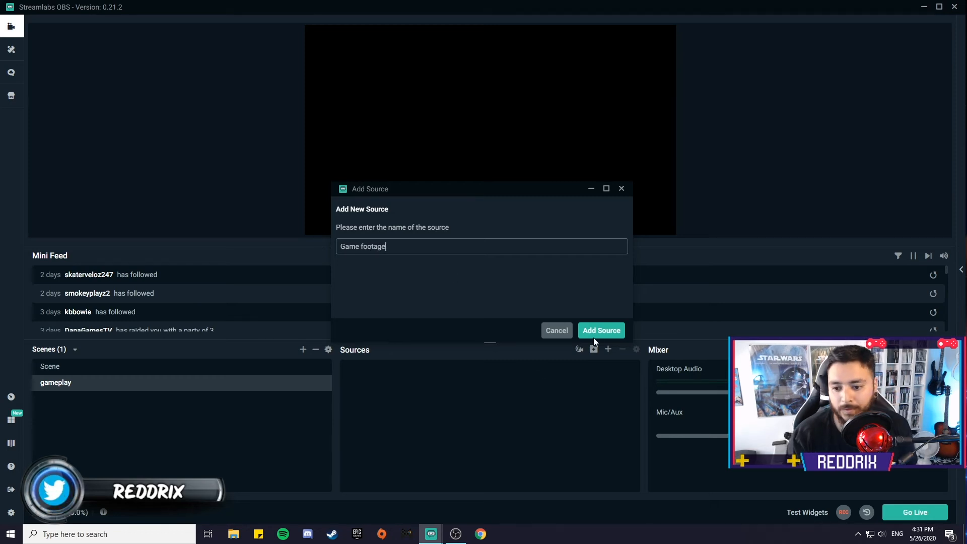
click(595, 332)
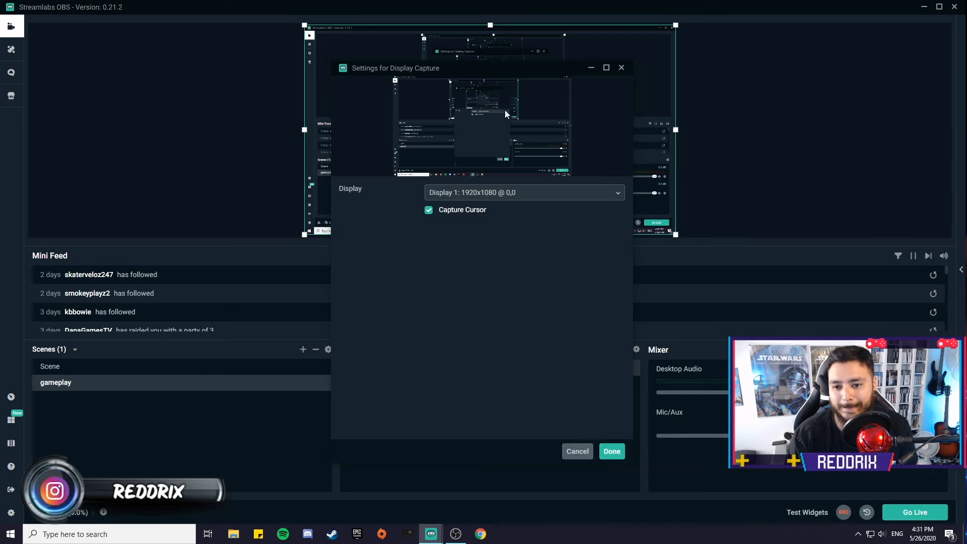
click(614, 451)
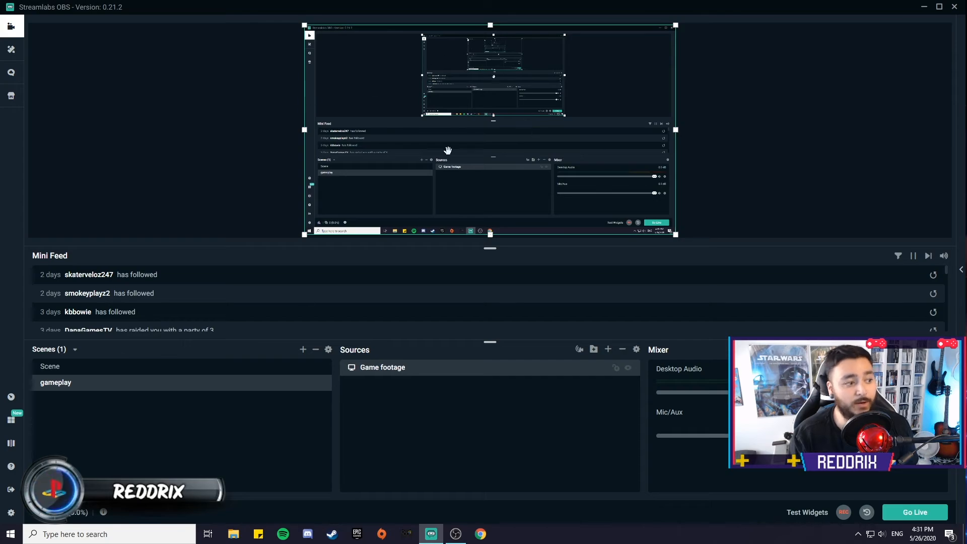
drag(732, 8, 665, 34)
double_click(665, 34)
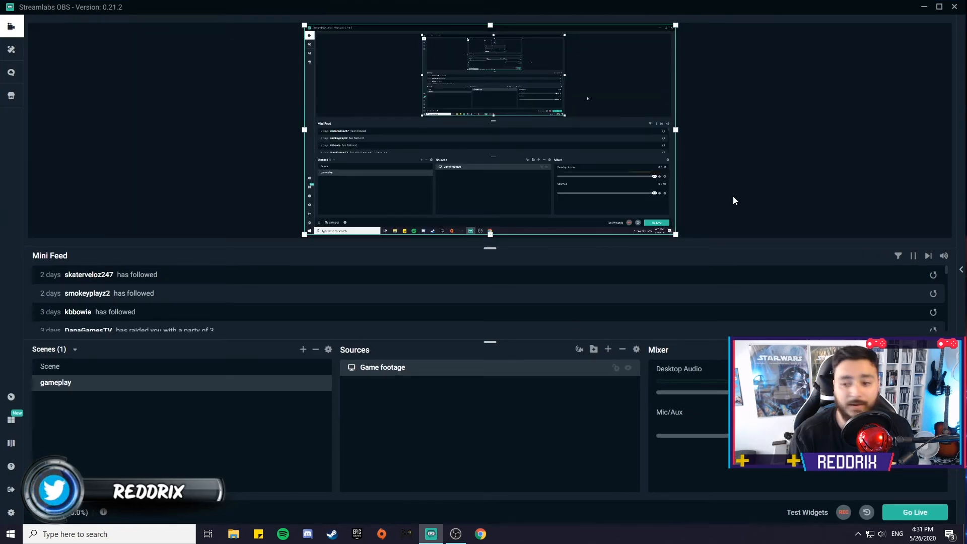
Step: Add a Video Capture Device source named Cam to the gameplay scene
click(609, 349)
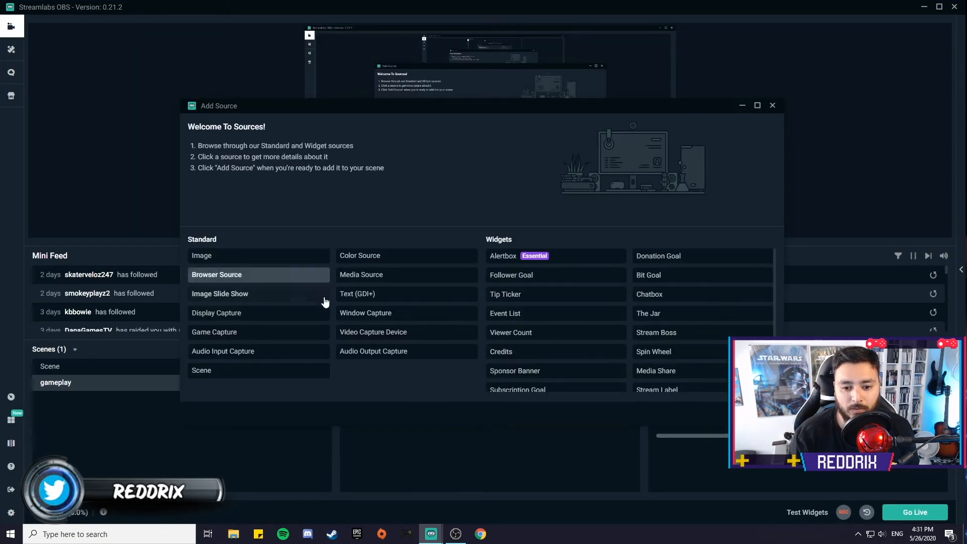
click(372, 335)
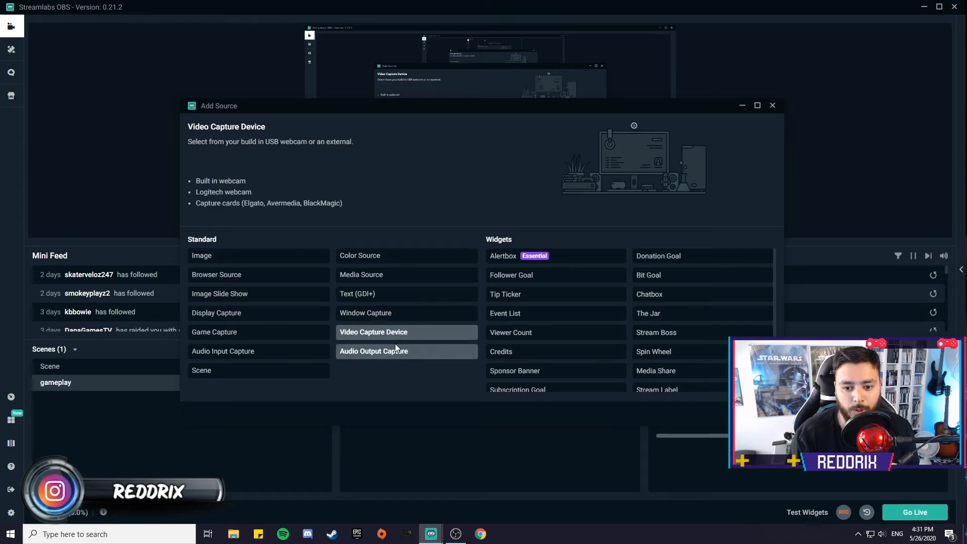
click(753, 413)
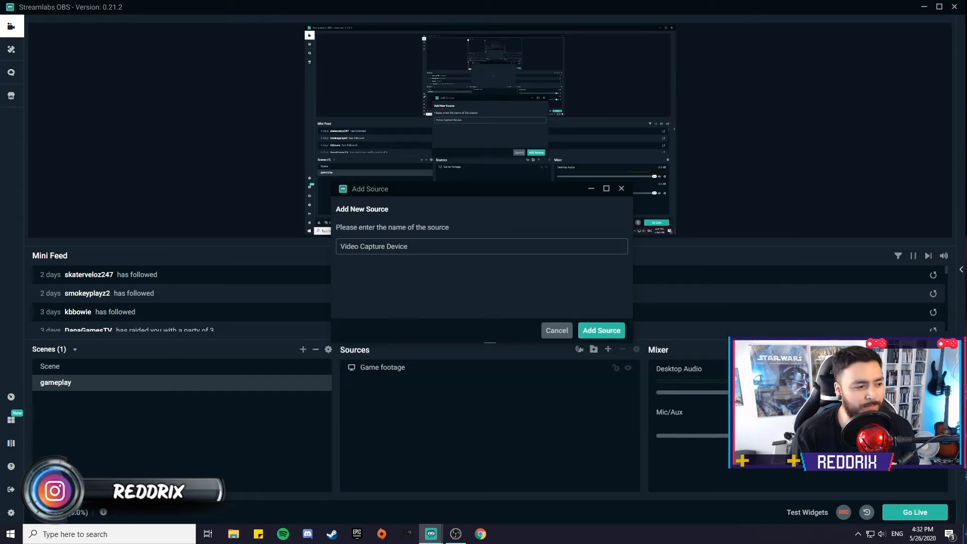
drag(460, 253, 338, 247)
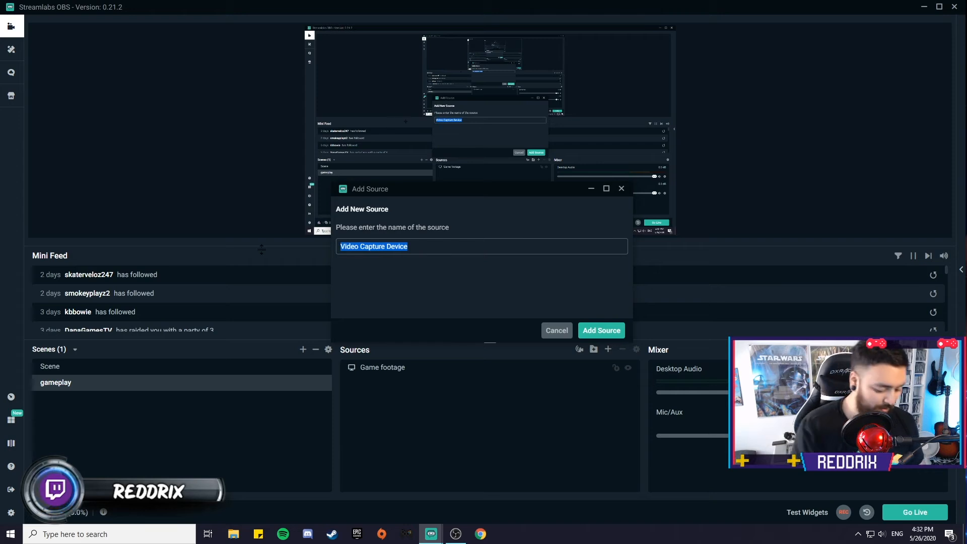
text(Cam)
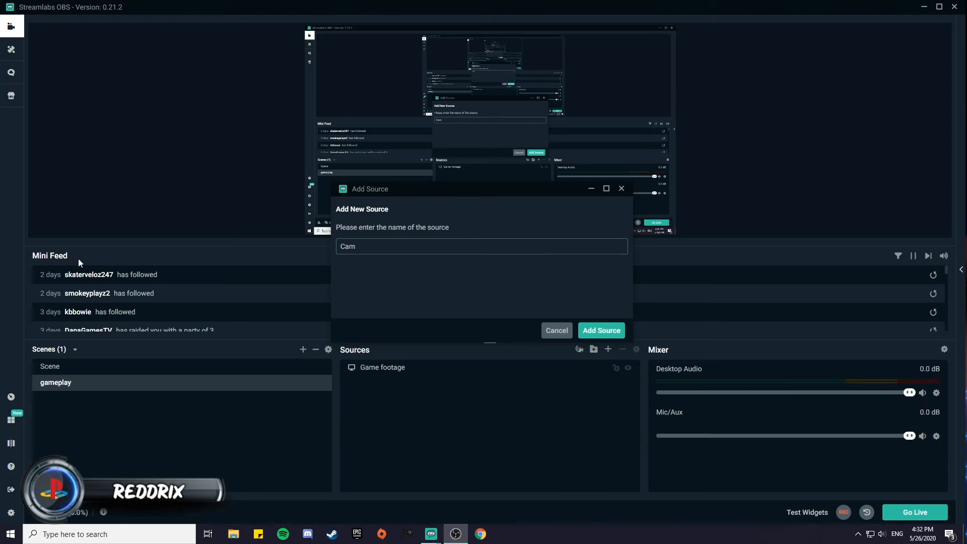
click(584, 332)
click(583, 334)
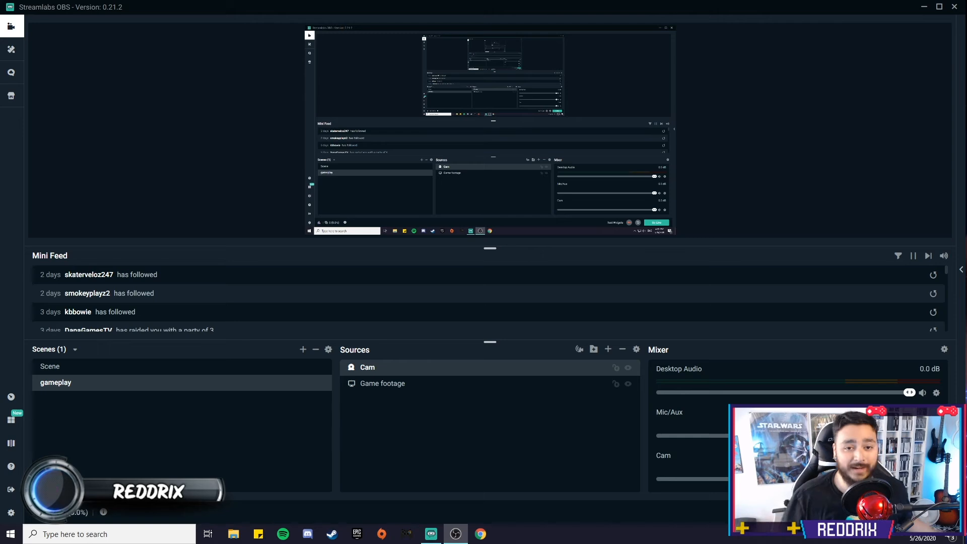
click(925, 7)
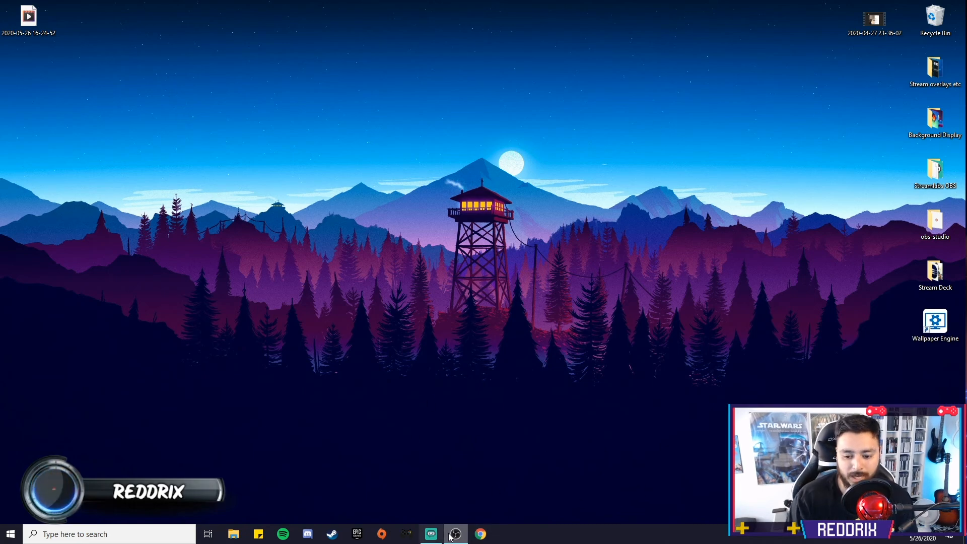
click(431, 534)
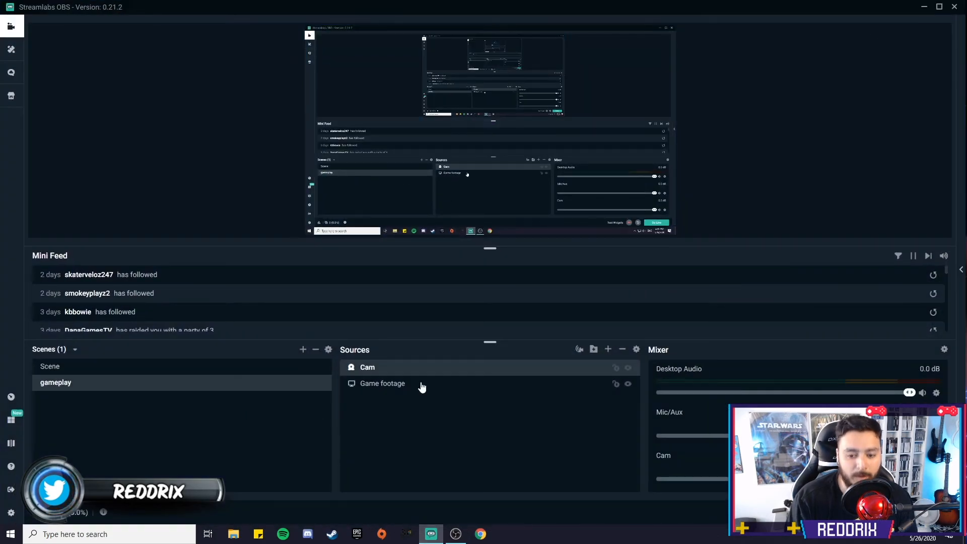
Step: Add an Alertbox widget source named Alert Box and accept its default widget settings
click(609, 350)
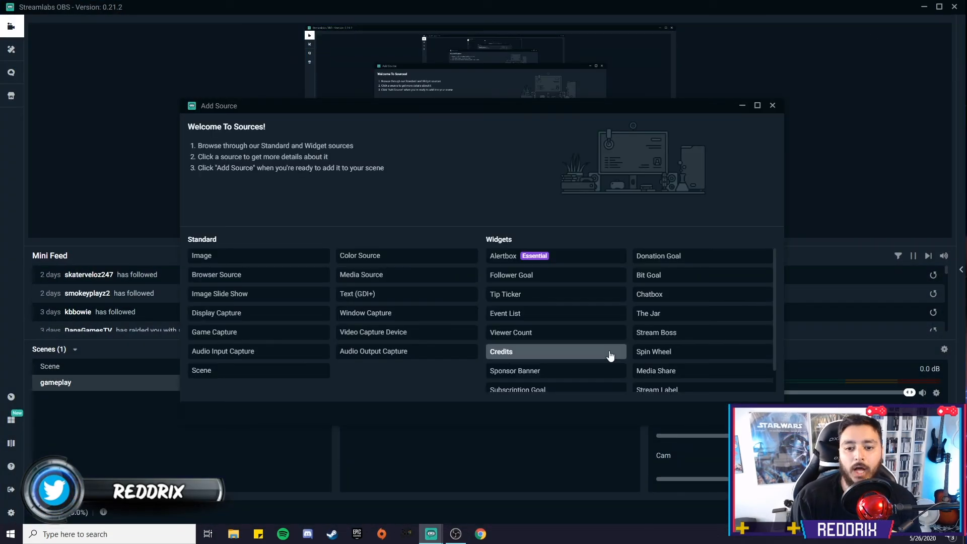
click(503, 264)
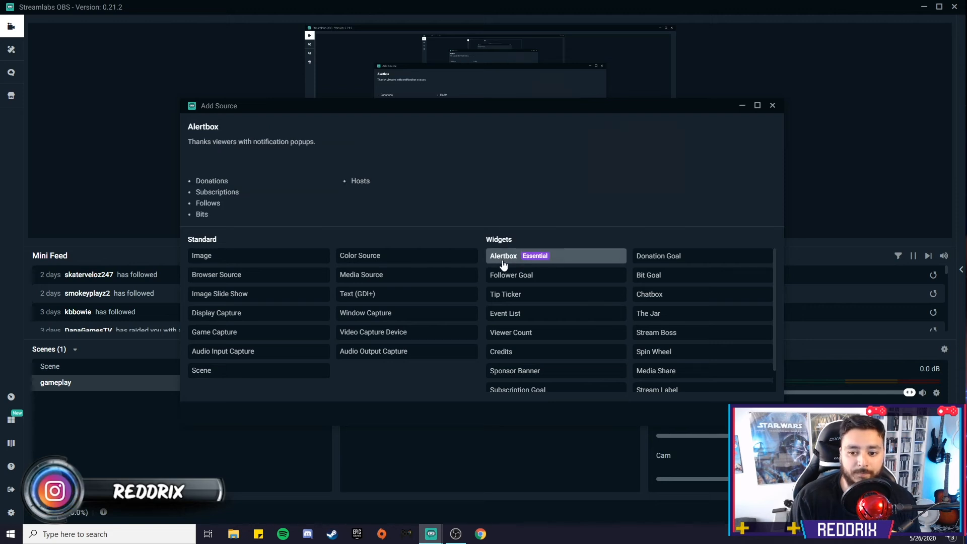
double_click(503, 264)
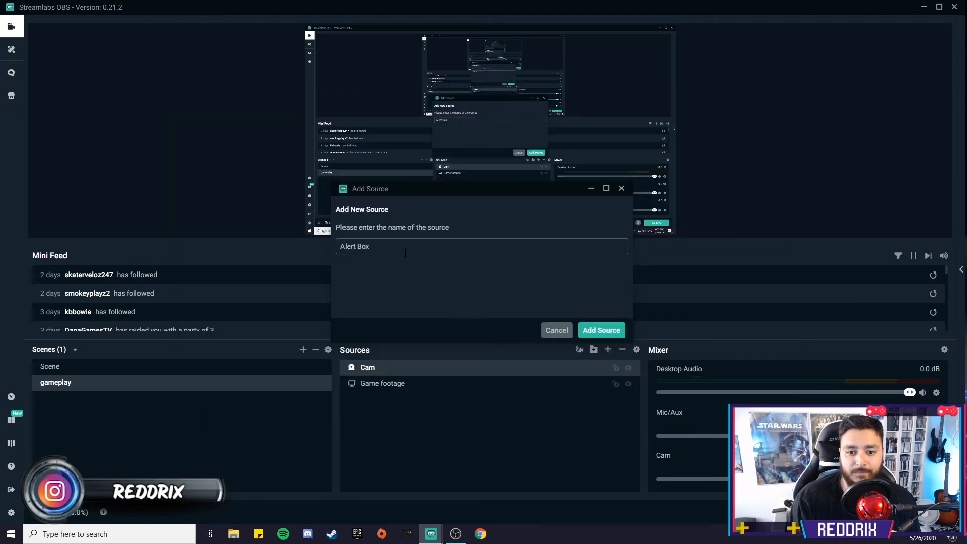
click(601, 331)
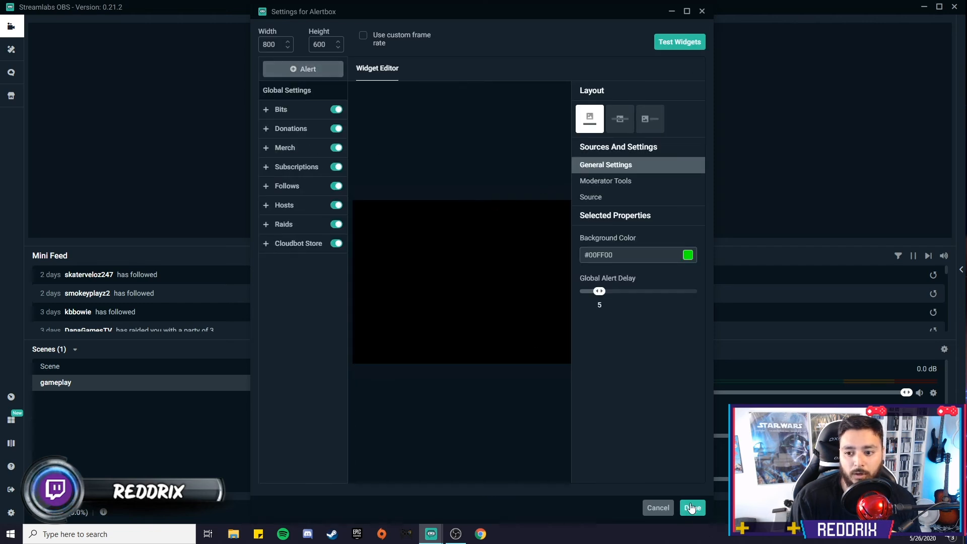
click(698, 508)
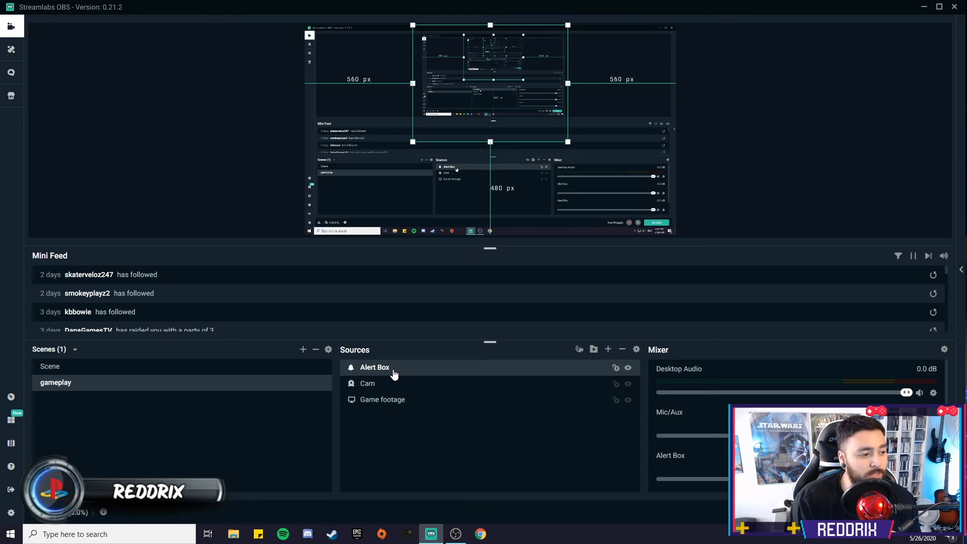
Step: Move and resize the Alert Box in the preview so it sits centred over the lower part of the canvas
drag(510, 107, 507, 166)
drag(411, 141, 330, 142)
drag(456, 146, 499, 140)
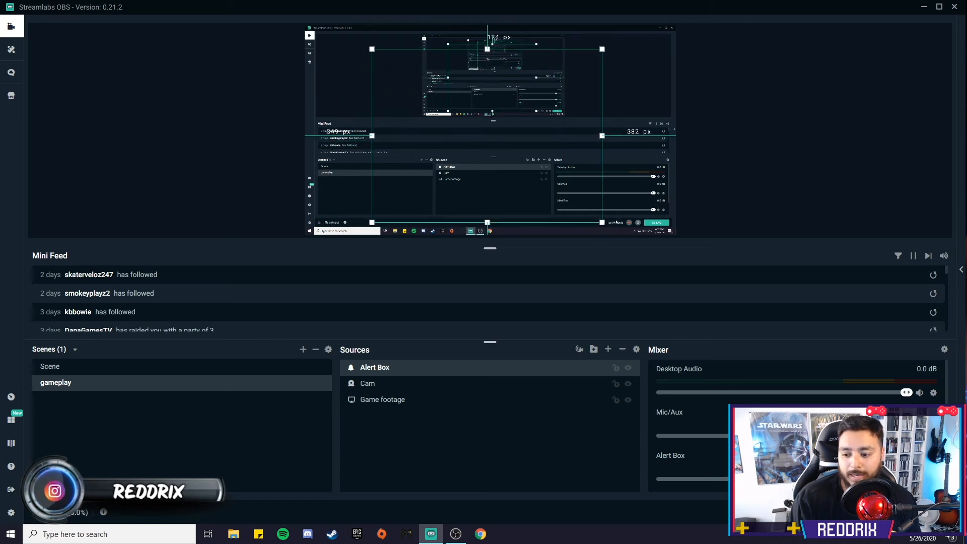
Step: Test the widgets by triggering Follow, Subscription and Donation alerts
click(810, 514)
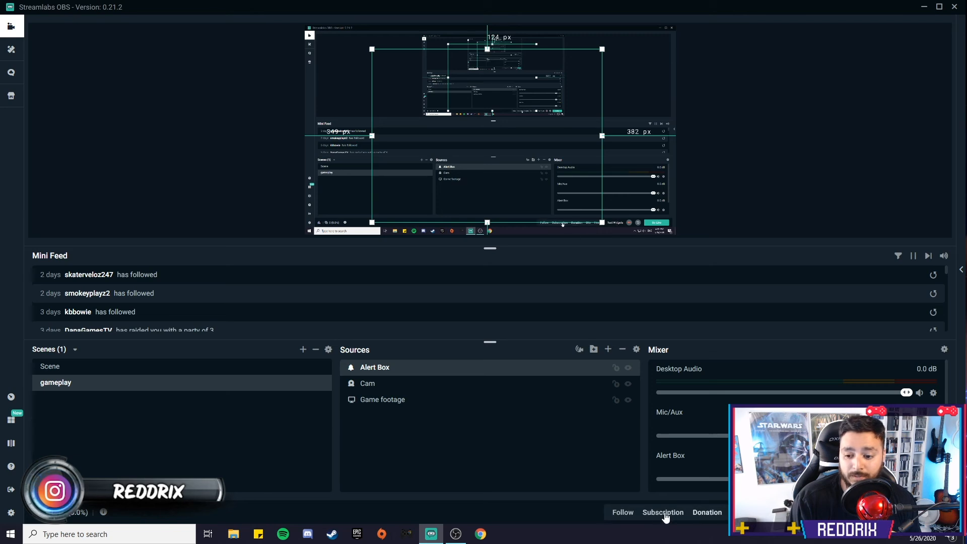
click(624, 512)
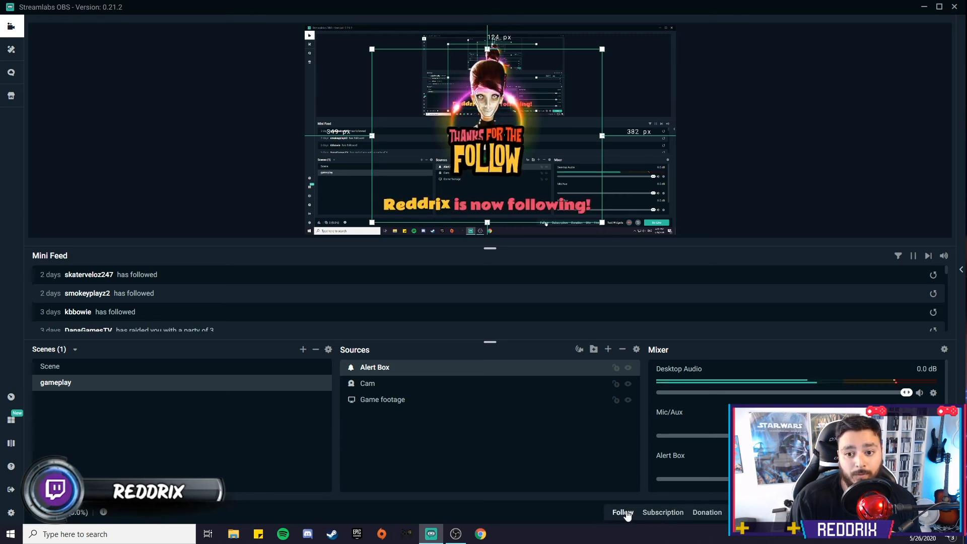
click(673, 514)
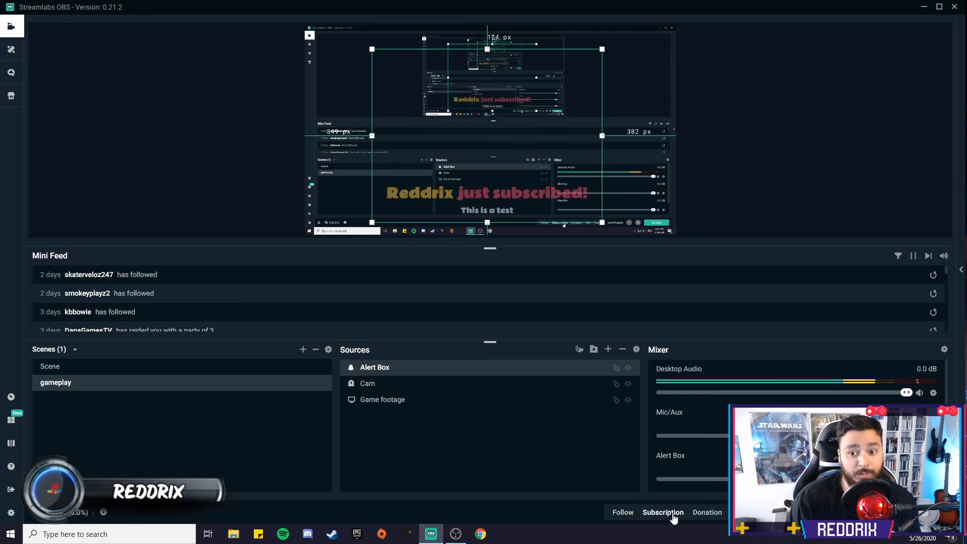
click(707, 514)
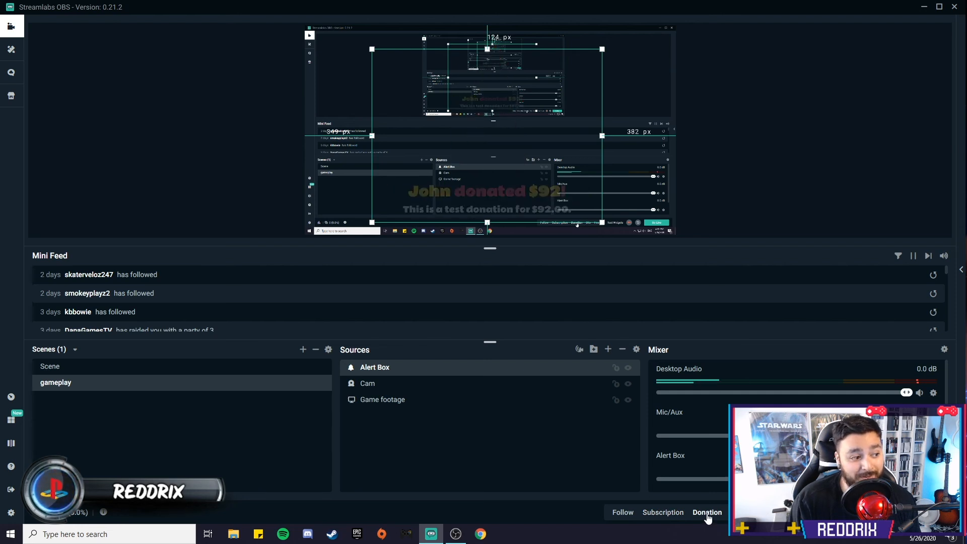